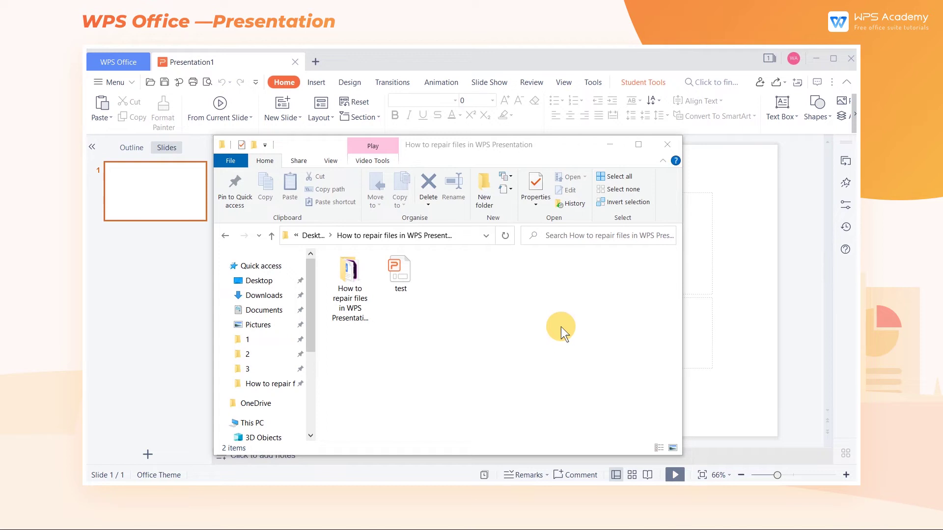
Step: Open the damaged test.ppt and dismiss its error prompt without fixing the file
double_click(398, 273)
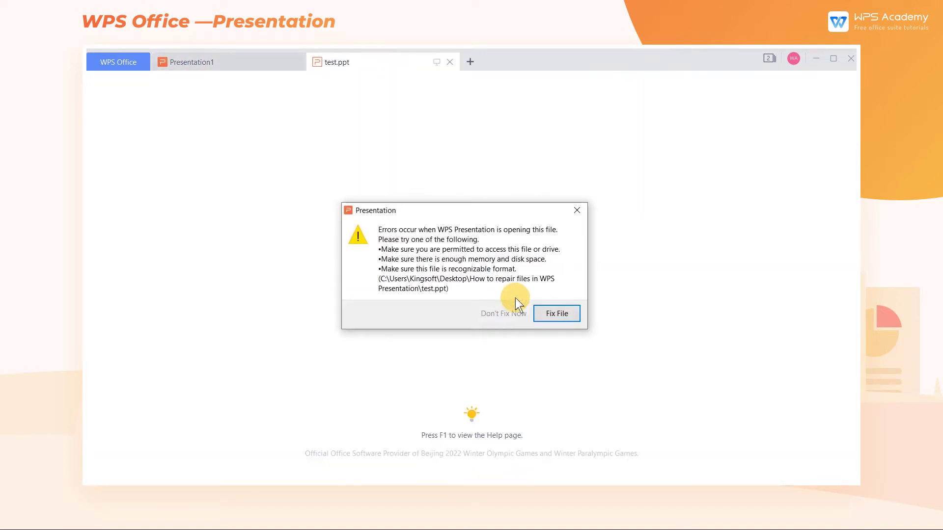
left_click(573, 211)
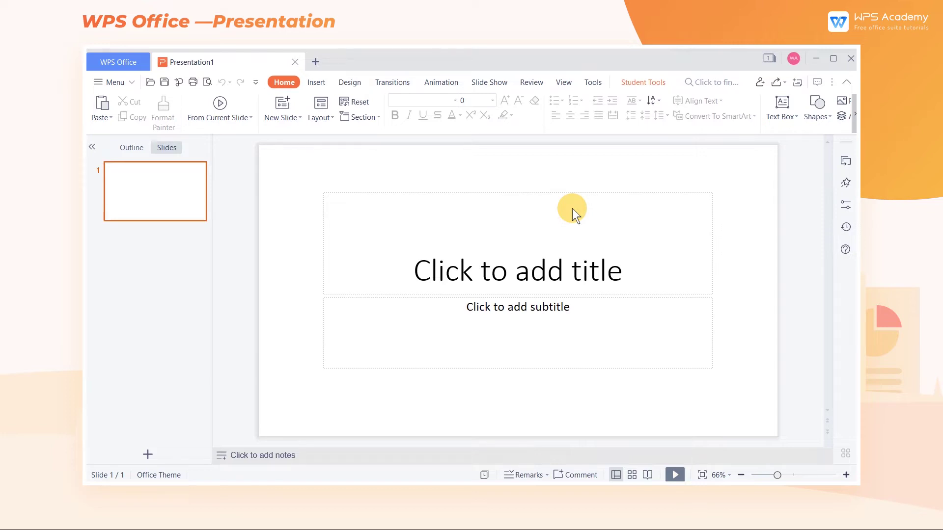
Step: Launch Files Repair from the Tools menu and cancel its file chooser
left_click(597, 83)
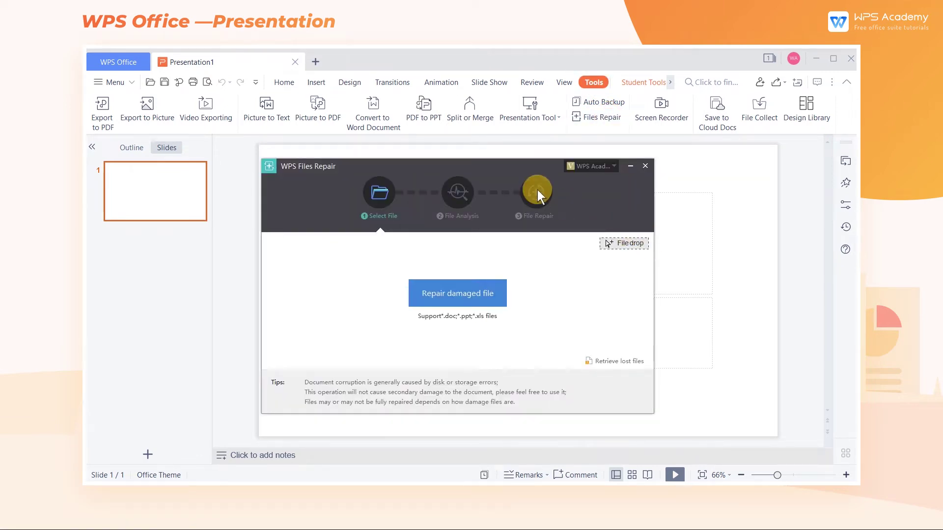
left_click_drag(483, 169, 577, 163)
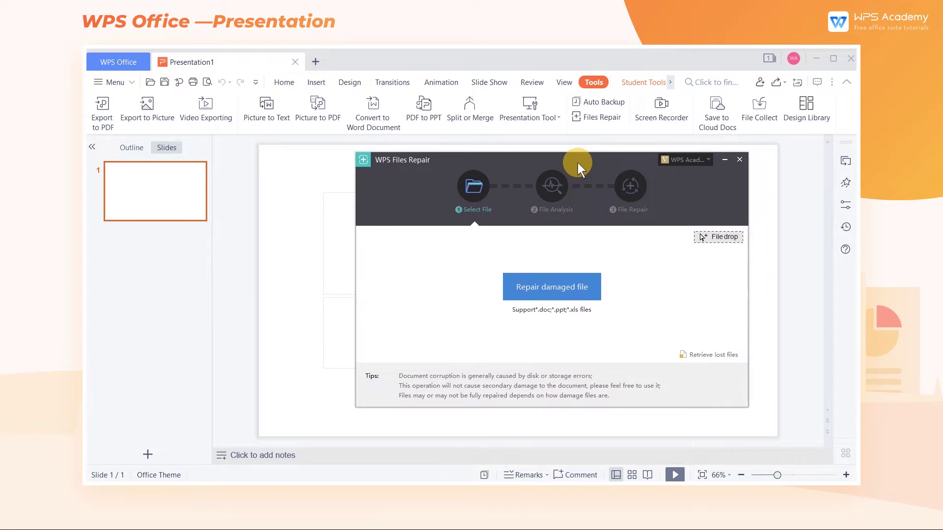
left_click(554, 286)
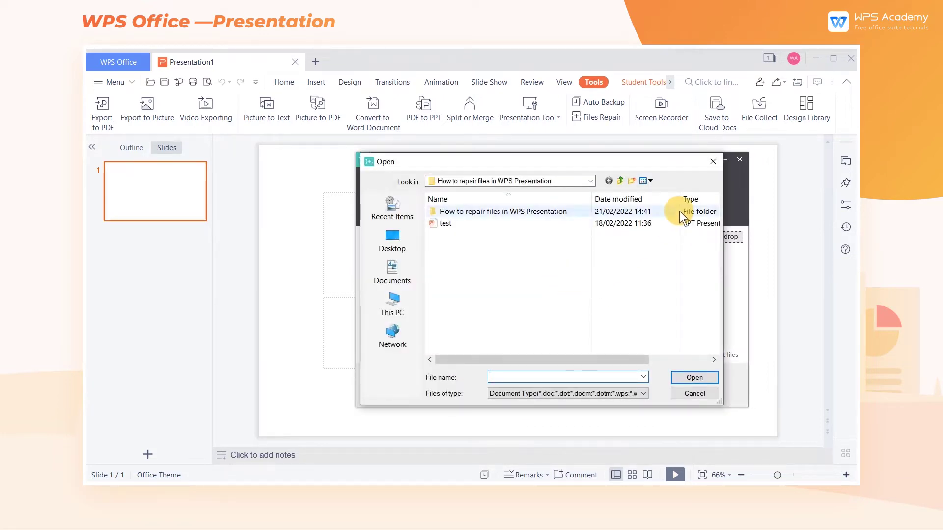
left_click(711, 161)
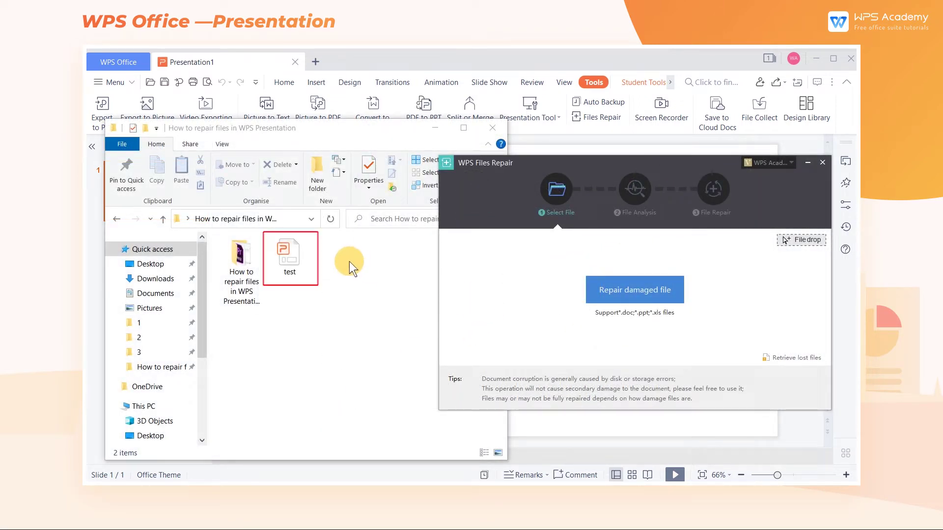
Step: Drop test.ppt from File Explorer into Files Repair to analyse it
left_click_drag(290, 254, 585, 298)
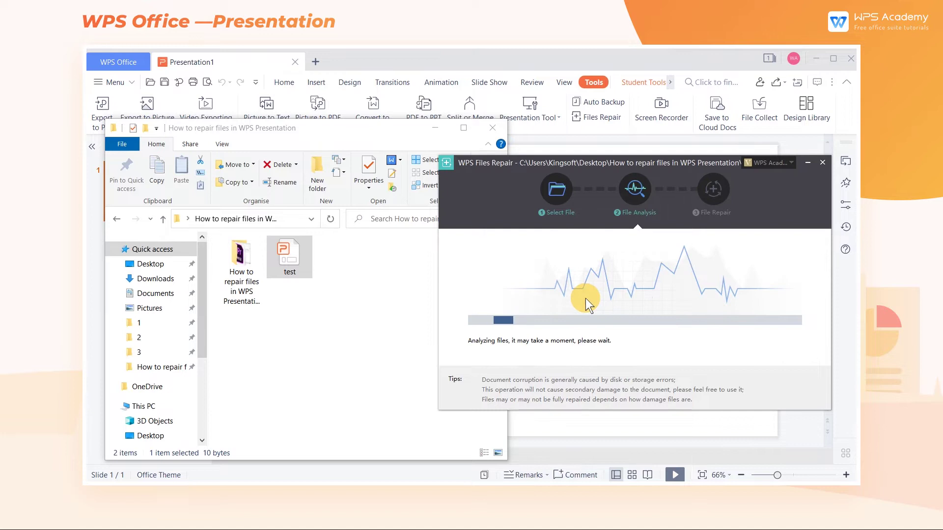
left_click(436, 128)
left_click_drag(619, 164, 519, 161)
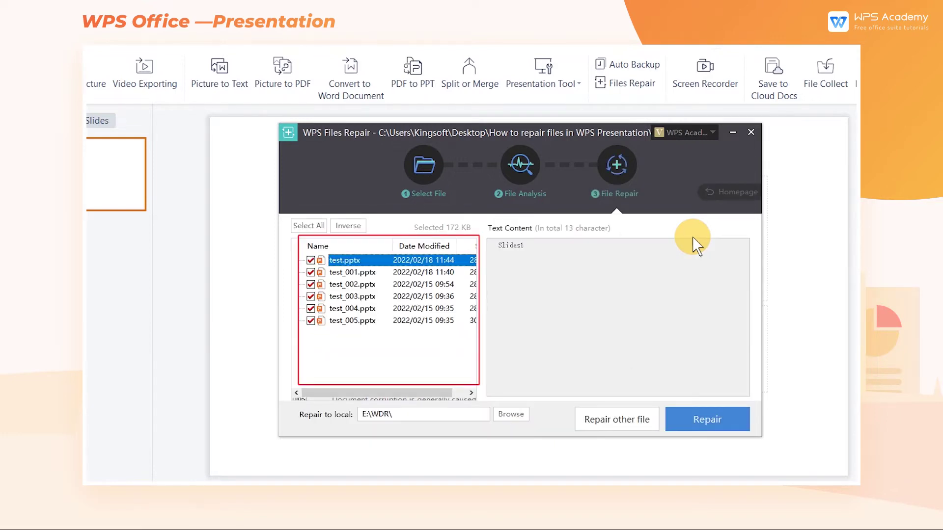
Step: Keep only test.pptx and repair it into the 'How to repair files in WPS Presentation' folder
left_click(339, 226)
left_click(311, 260)
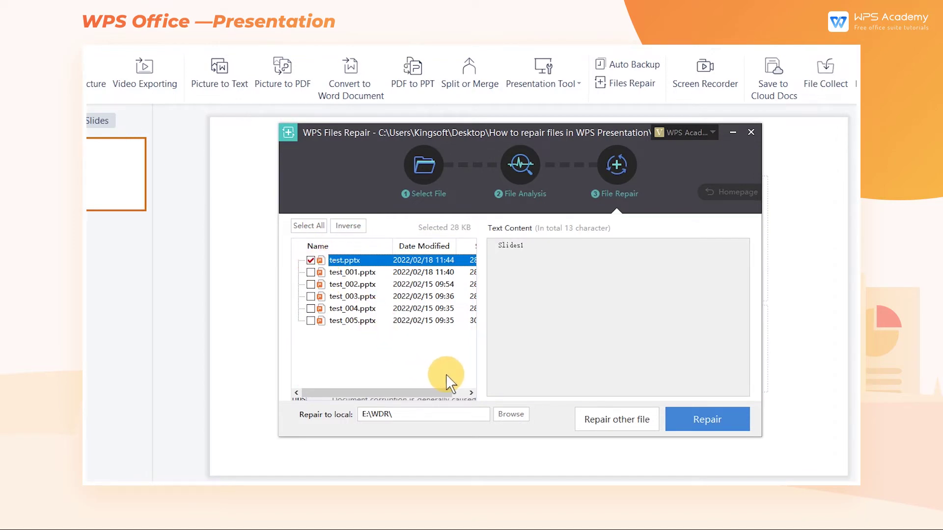
left_click(509, 413)
scroll(459, 328, "down", 3)
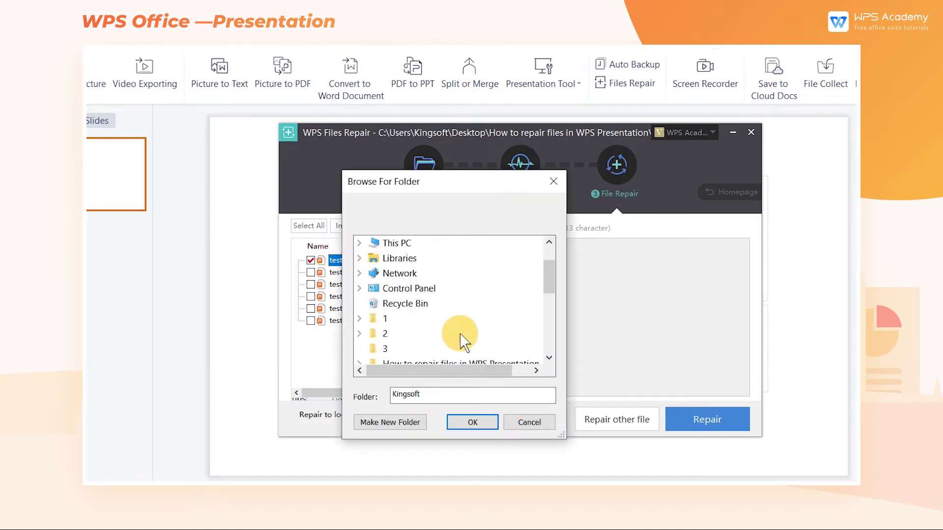
scroll(457, 320, "down", 3)
left_click(458, 320)
left_click(472, 423)
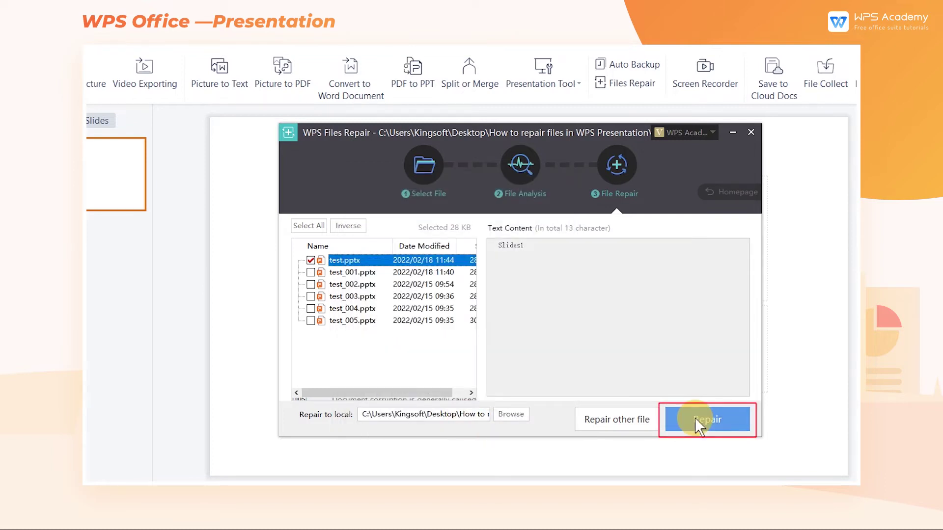
left_click(695, 418)
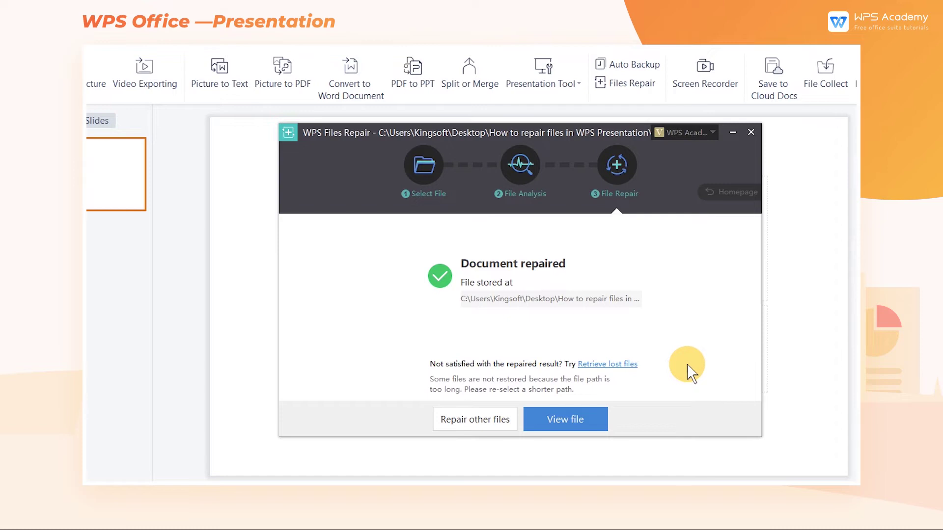
Step: Show the repaired test file in the test-Repair folder in File Explorer
left_click(575, 417)
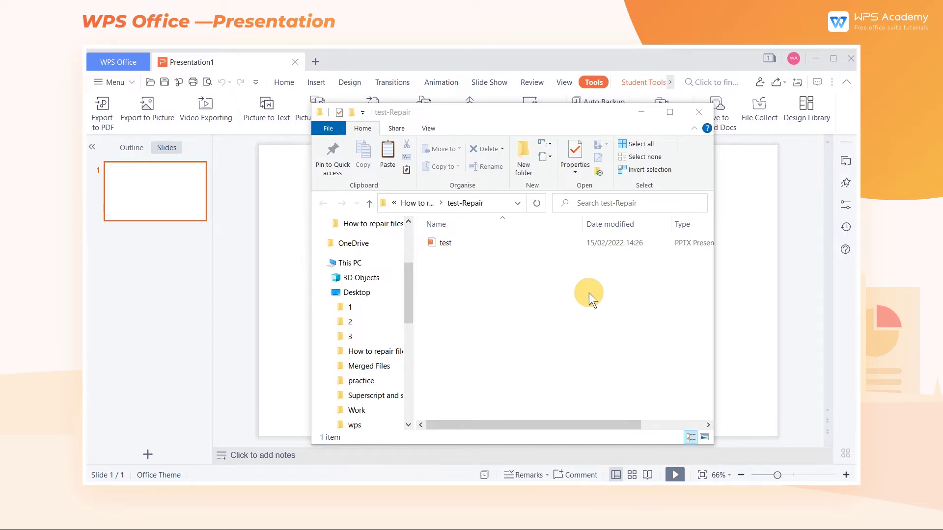
left_click(533, 243)
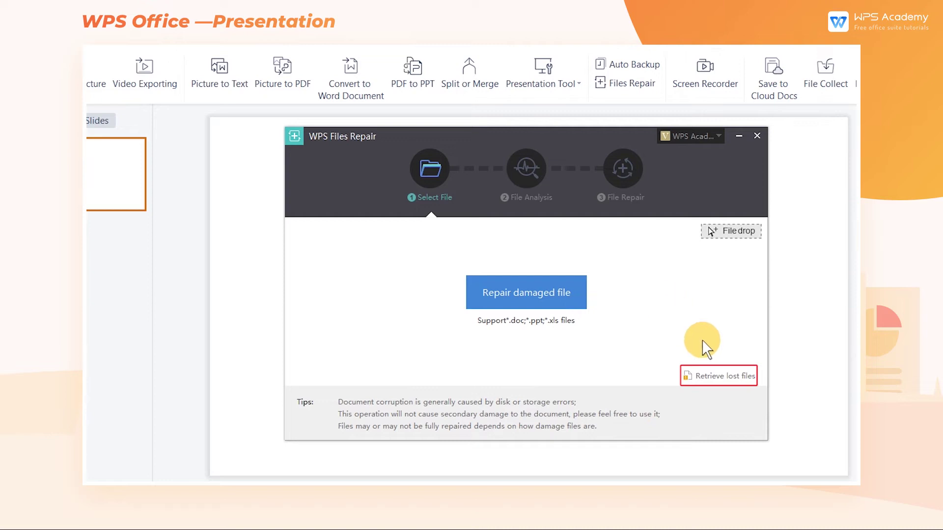
Step: Scan lost files, search for the Superscript and subscript presentation, and select the newest result
left_click(722, 377)
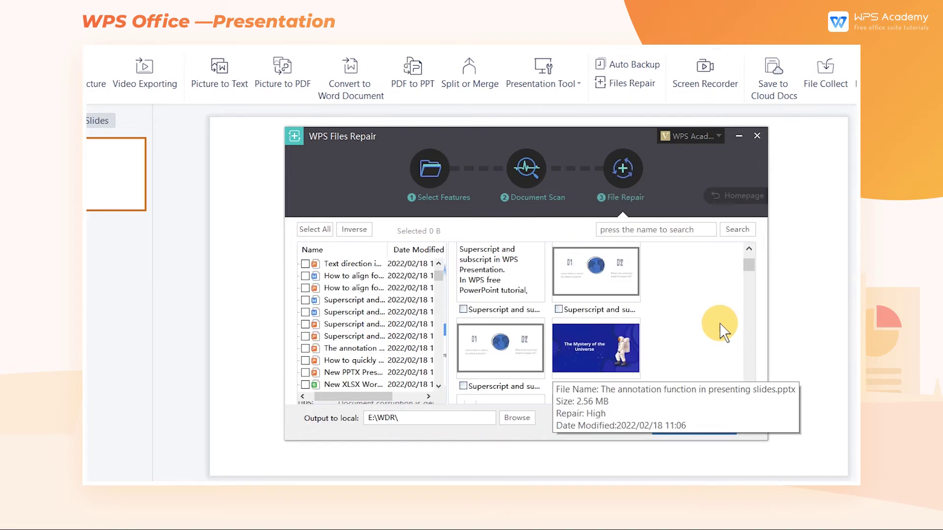
mouse_move(370, 398)
left_mouse_down()
mouse_move(420, 398)
mouse_move(342, 392)
left_mouse_up()
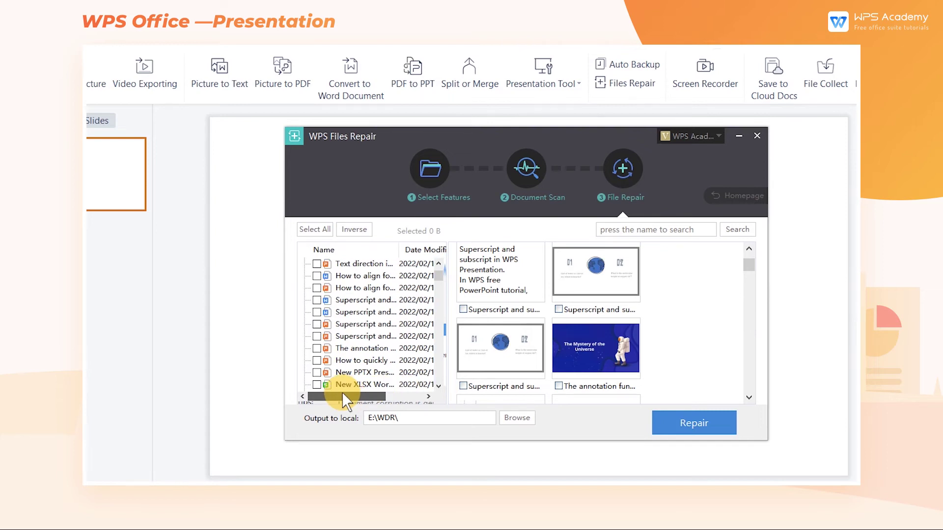
left_click(645, 232)
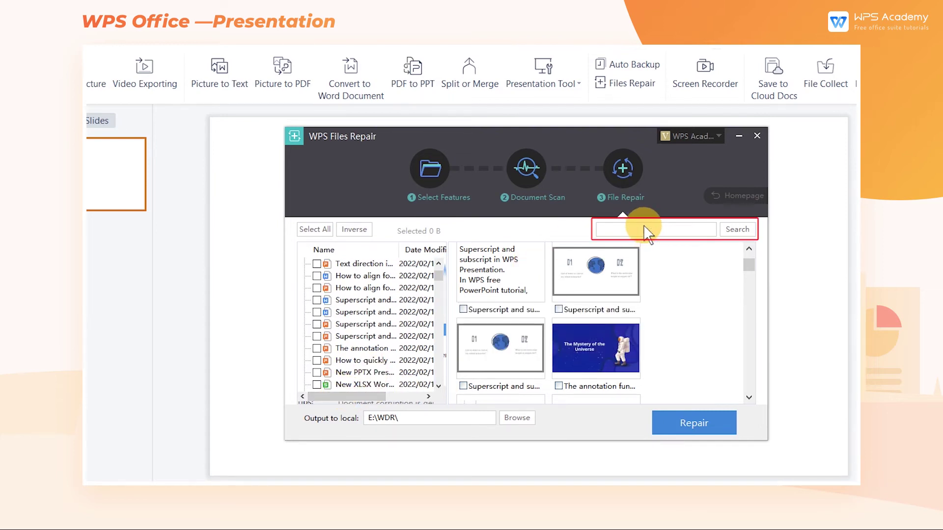
key("ctrl+v")
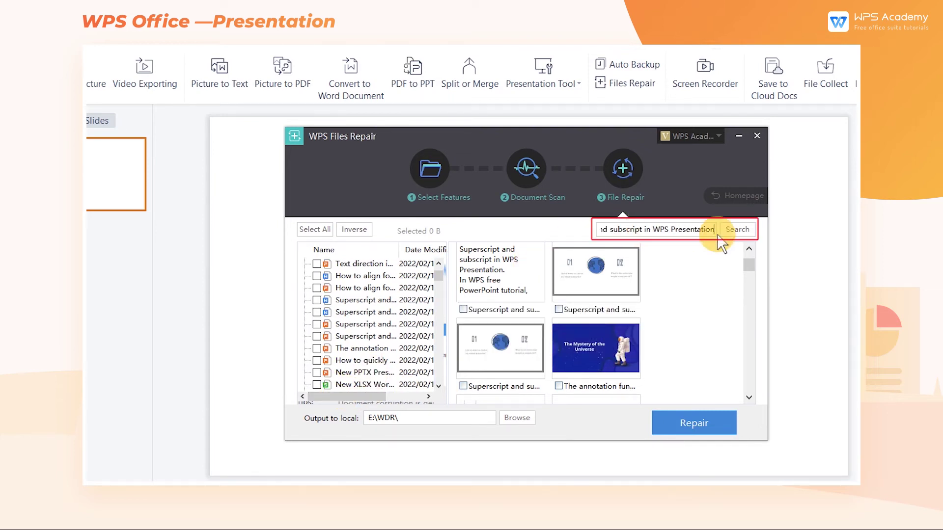
left_click(737, 231)
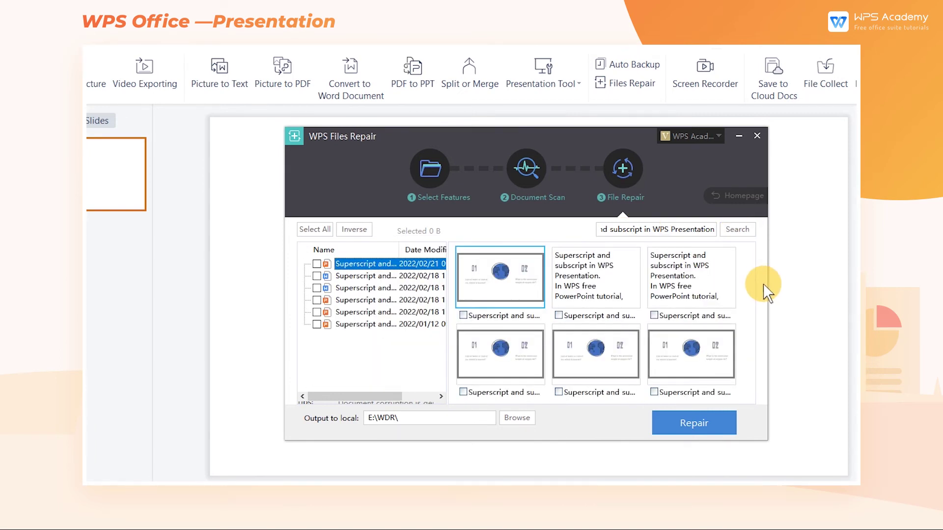
left_click(316, 264)
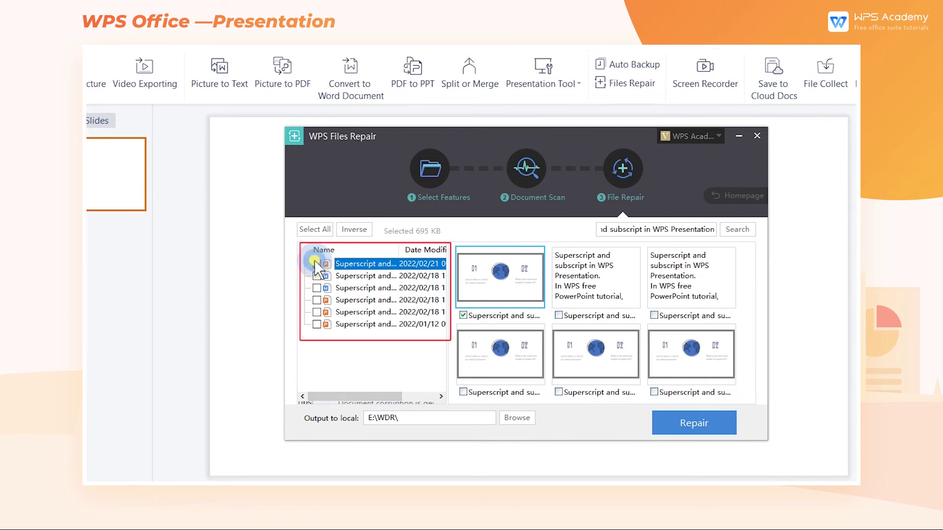
Step: Repair the selected presentation into the 'How to repair files in WPS Presentation' folder
left_click(525, 420)
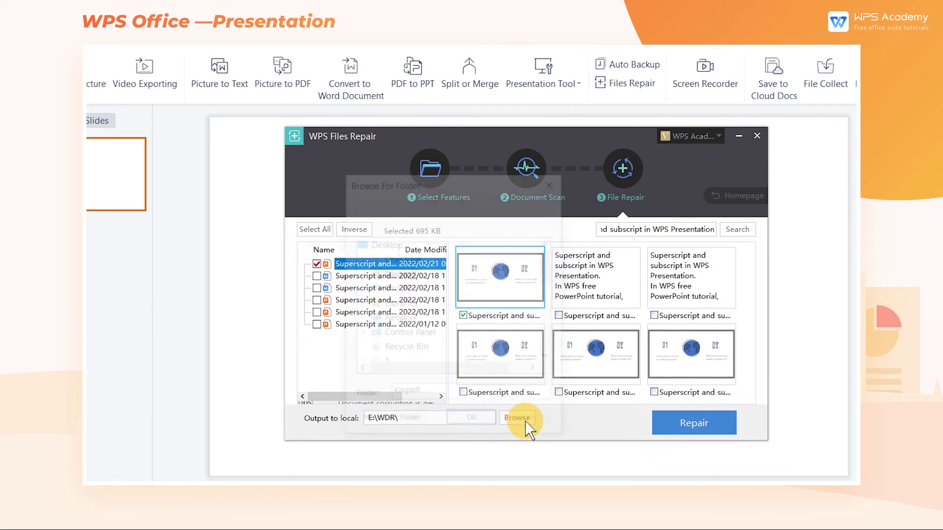
scroll(473, 316, "down", 3)
left_click(473, 319)
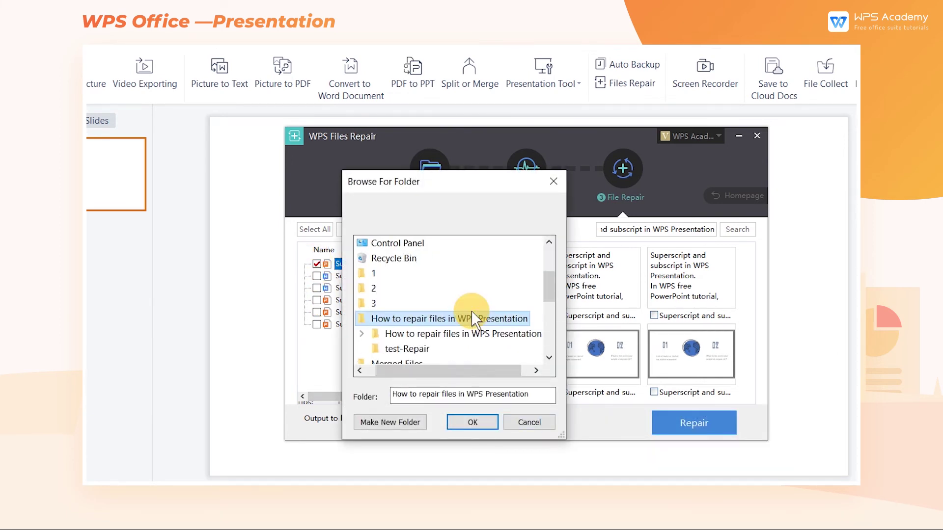
left_click(475, 422)
left_click(682, 417)
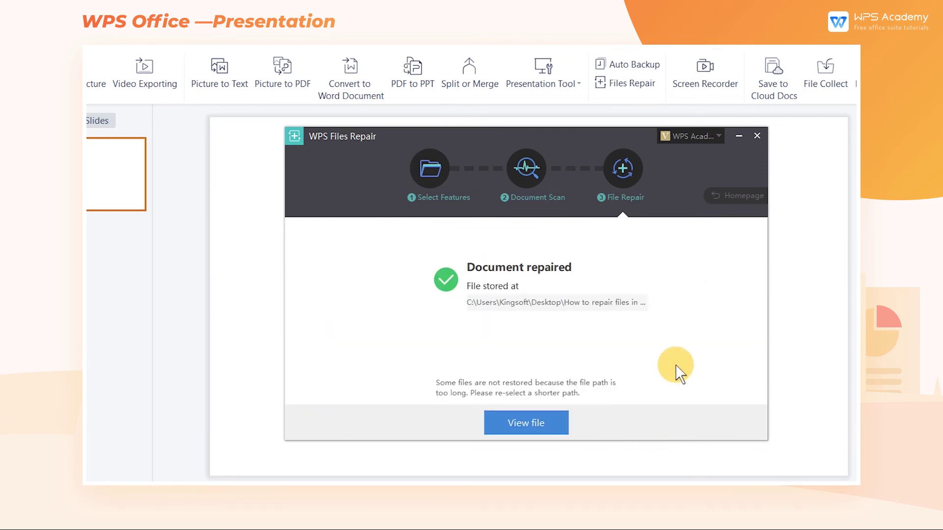
Step: Locate the recovered Superscript and subscript file in File Explorer, then close Explorer
left_click(551, 423)
left_click(582, 277)
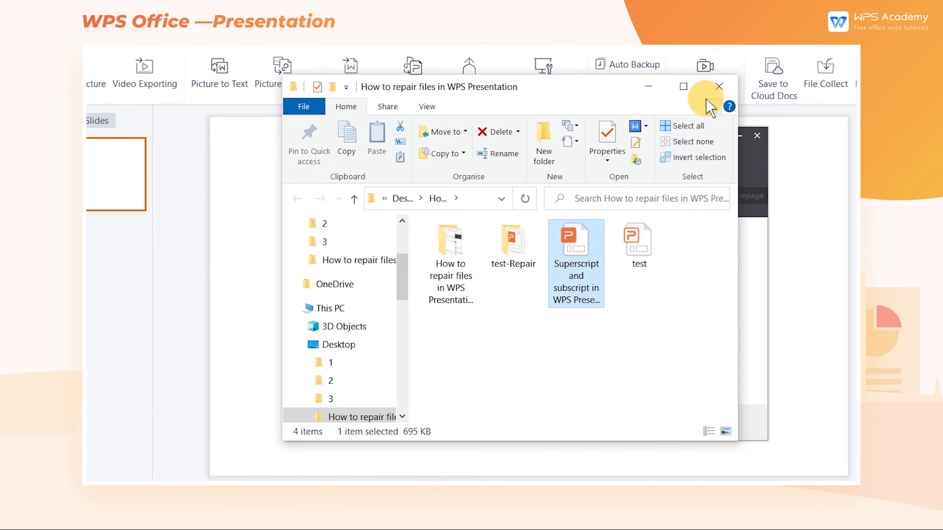
left_click(719, 86)
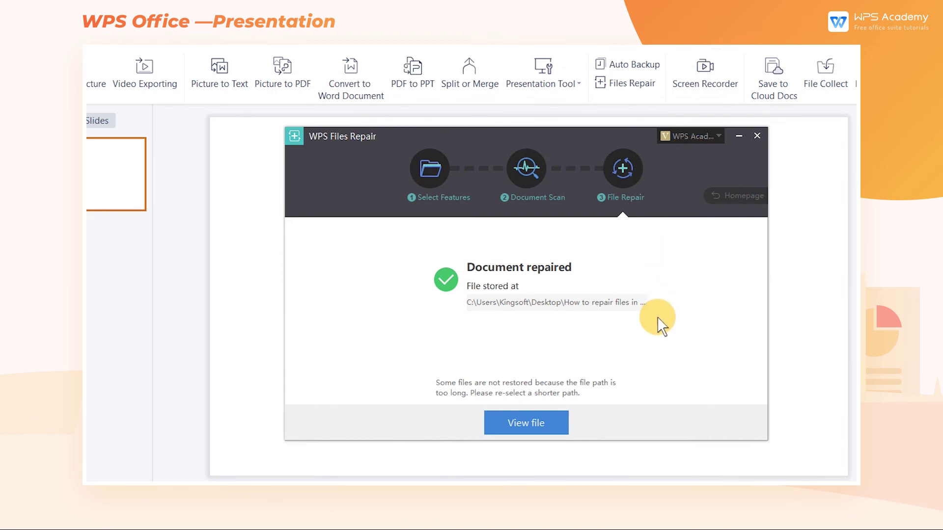